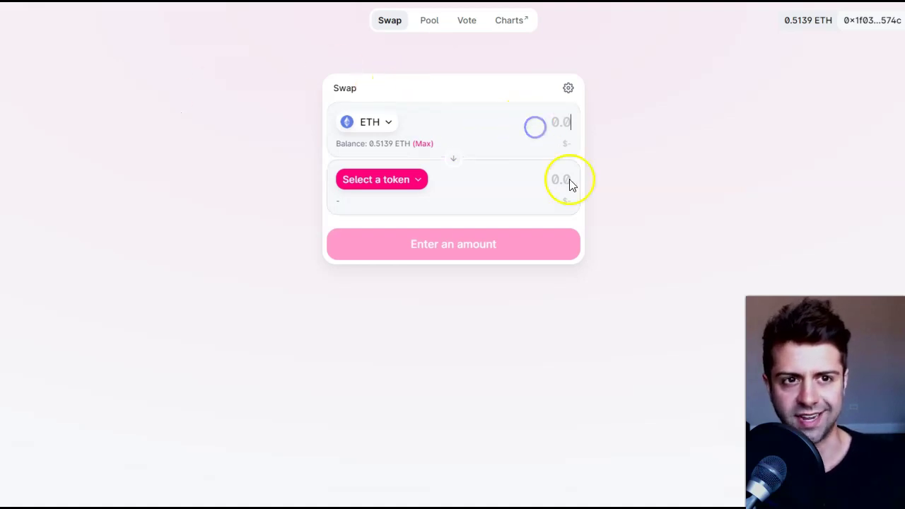
Set up a swap from ETH to HEX with 60094.6 HEX as the amount to receive
click(530, 189)
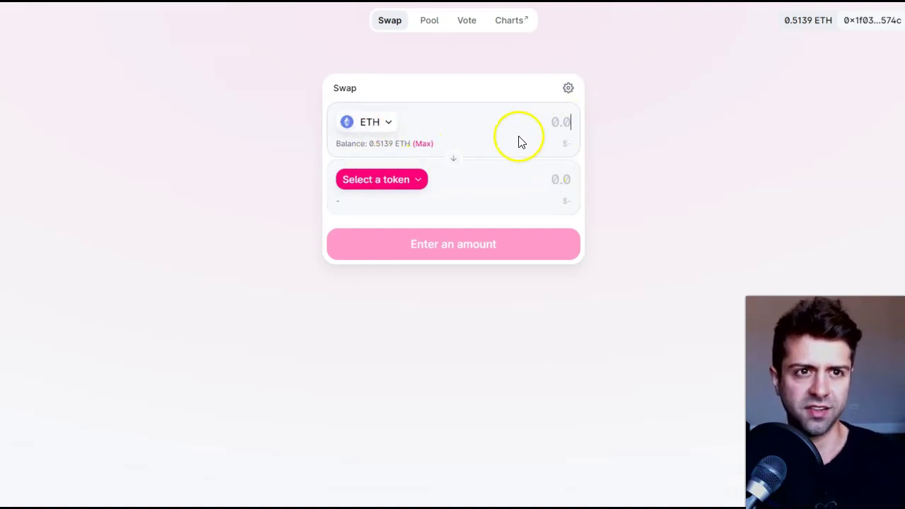
click(552, 125)
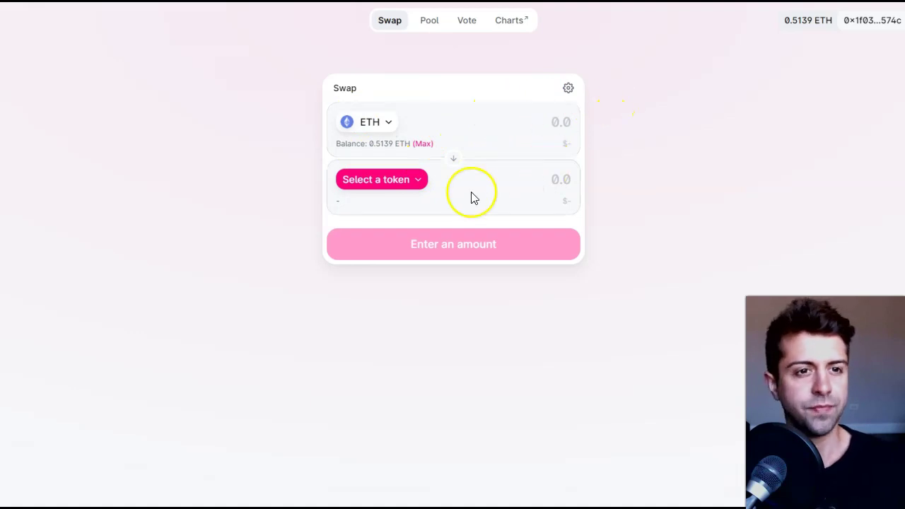
click(411, 186)
click(424, 242)
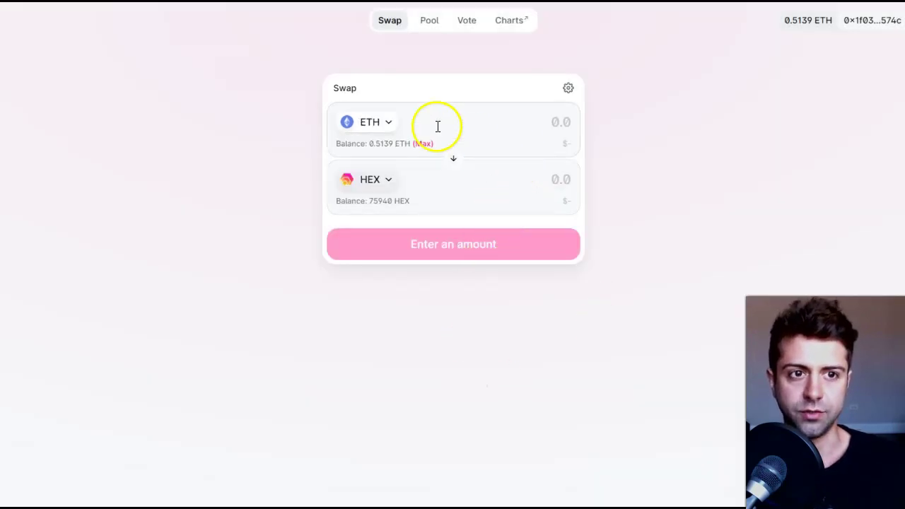
click(389, 146)
click(495, 178)
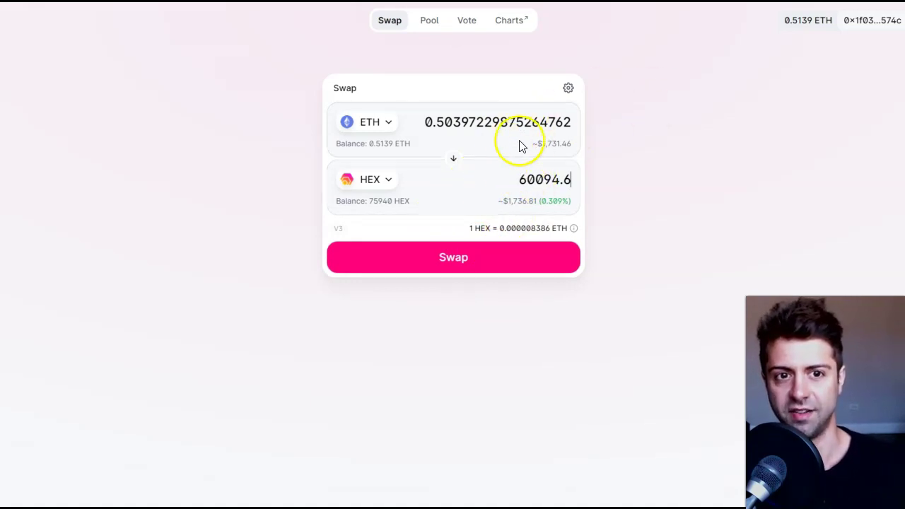
click(493, 186)
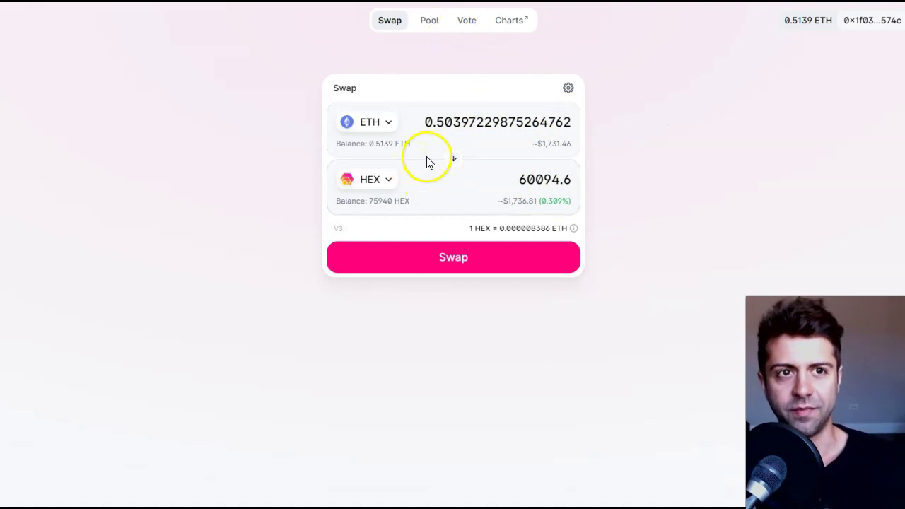
Start a new liquidity position for the ETH and HEX pair with the 0.3% fee tier
click(431, 22)
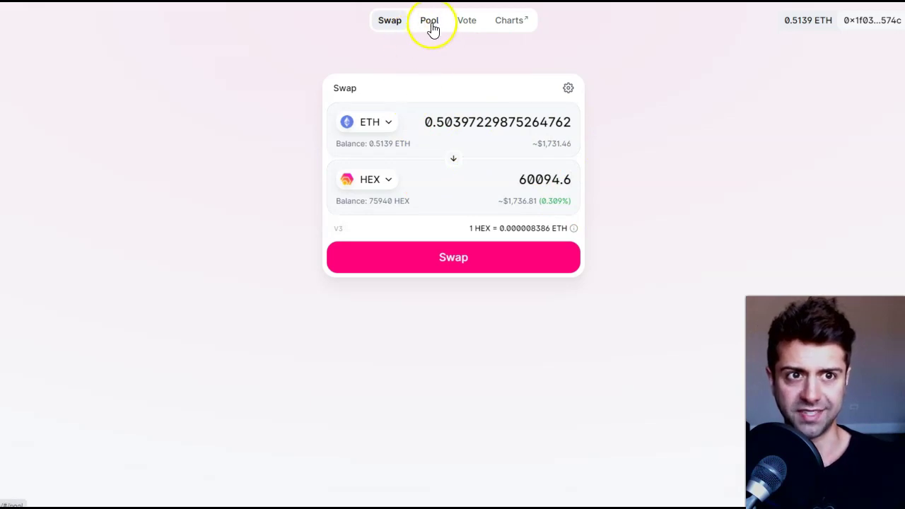
click(428, 26)
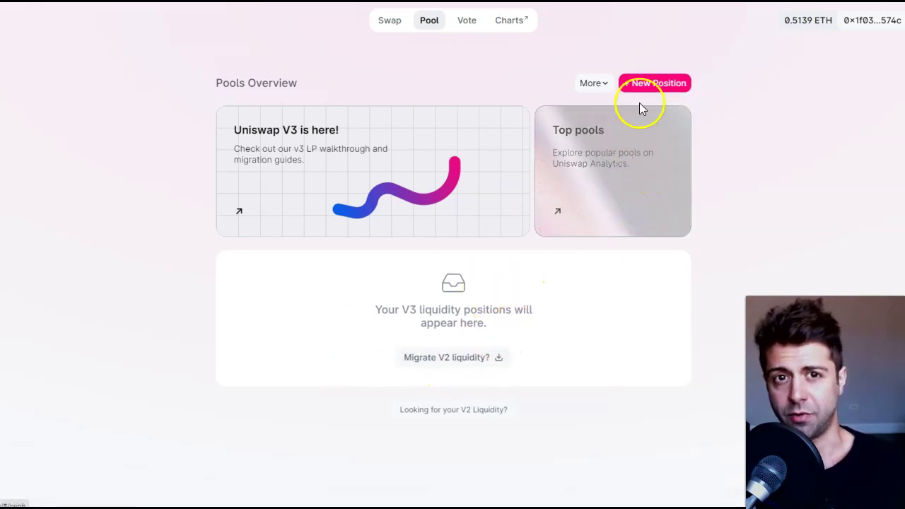
click(649, 86)
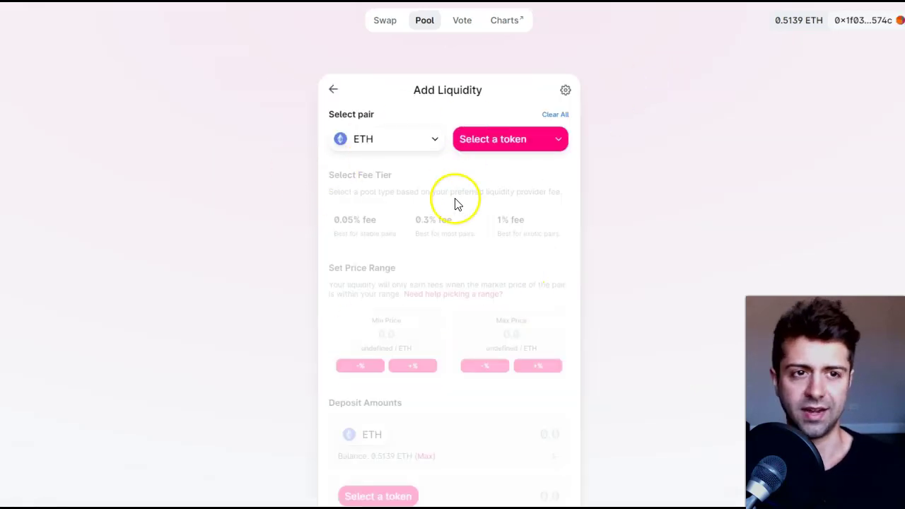
click(509, 150)
click(469, 243)
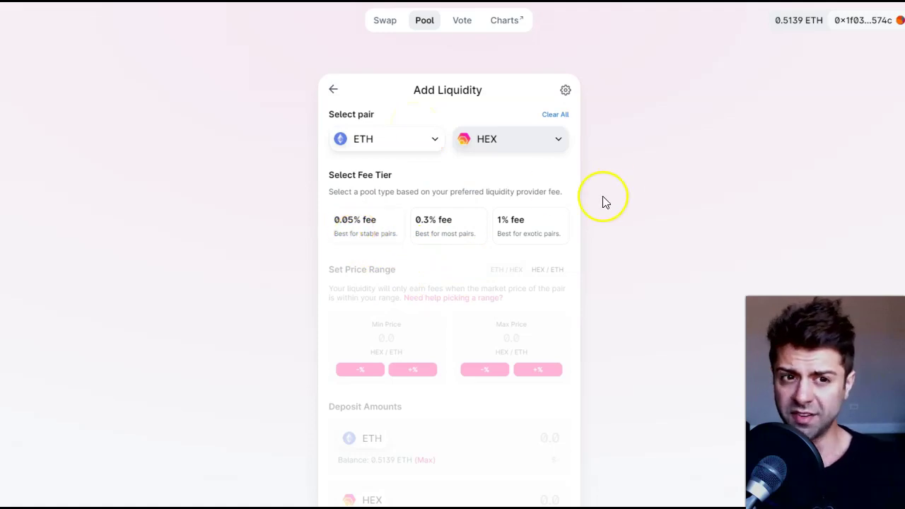
click(374, 238)
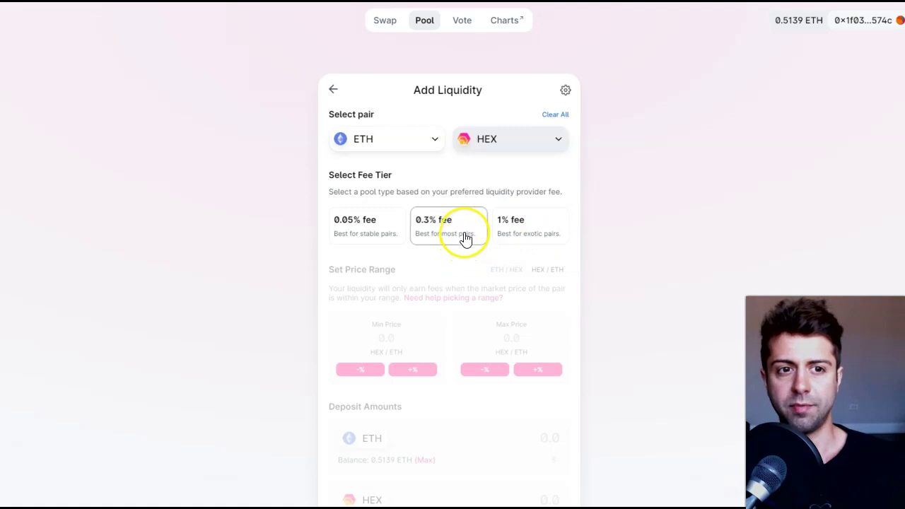
click(440, 237)
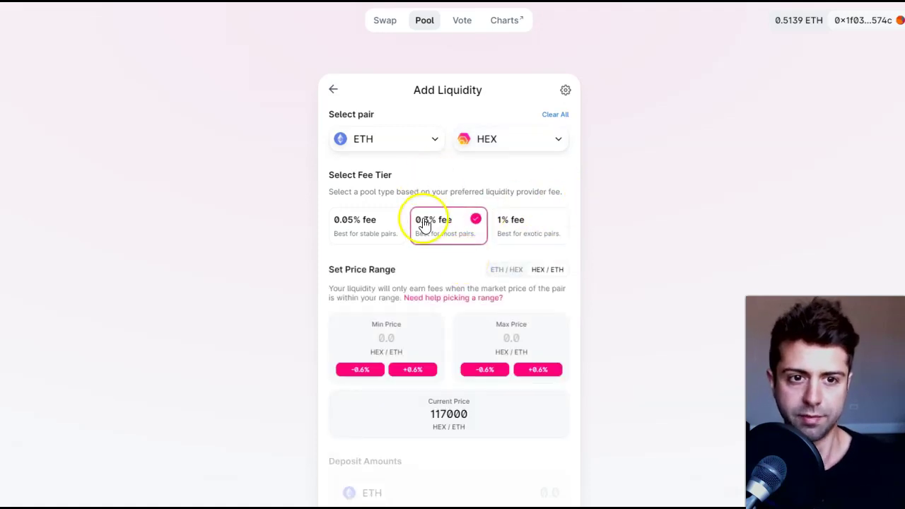
Set the price range to a minimum of 116820 and a maximum of 127060 HEX per ETH
scroll(410, 210, down, 2)
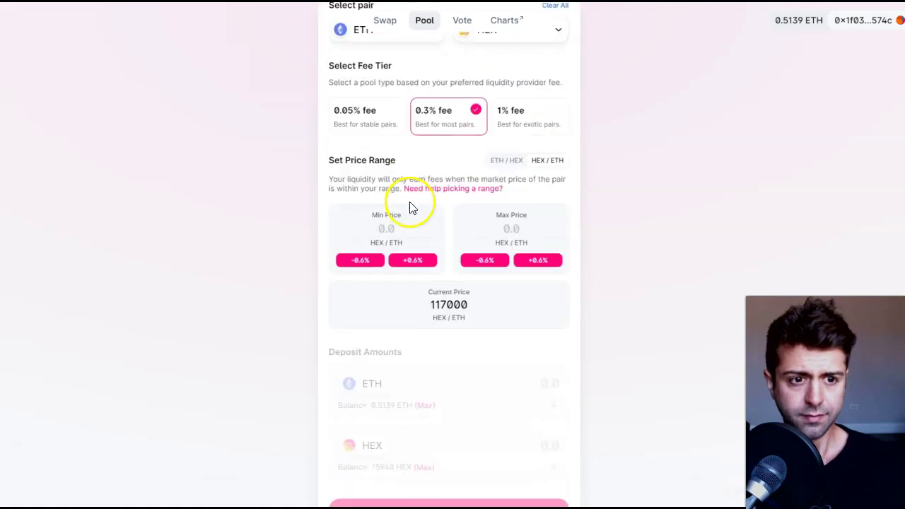
triple_click(366, 165)
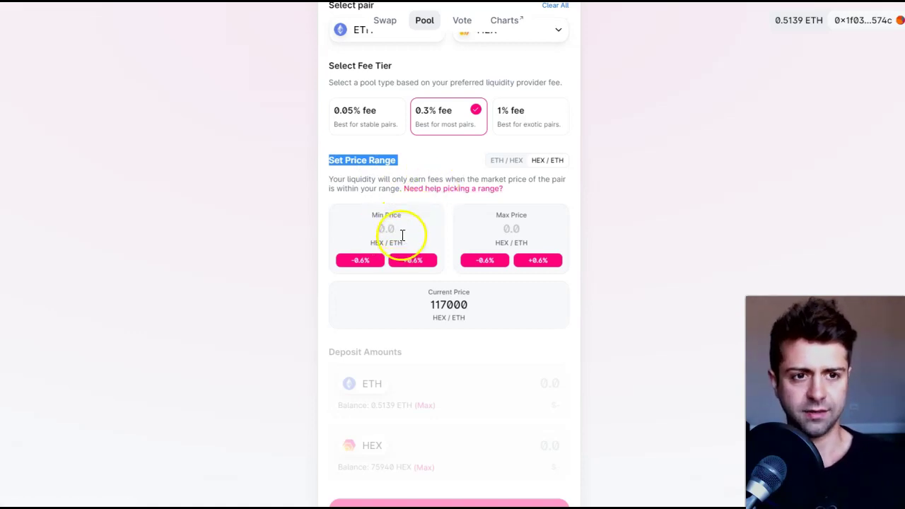
click(385, 228)
click(367, 261)
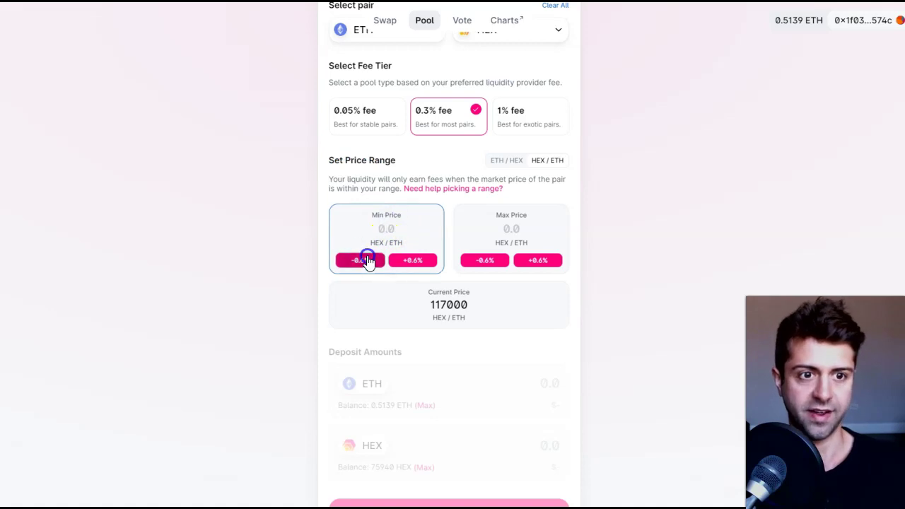
click(532, 263)
click(534, 263)
click(535, 261)
click(535, 262)
click(535, 263)
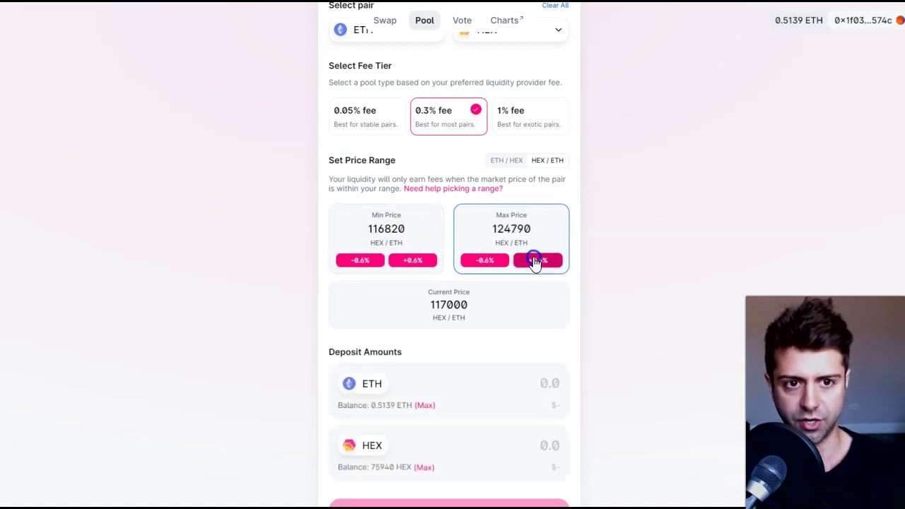
scroll(535, 261, up, 1)
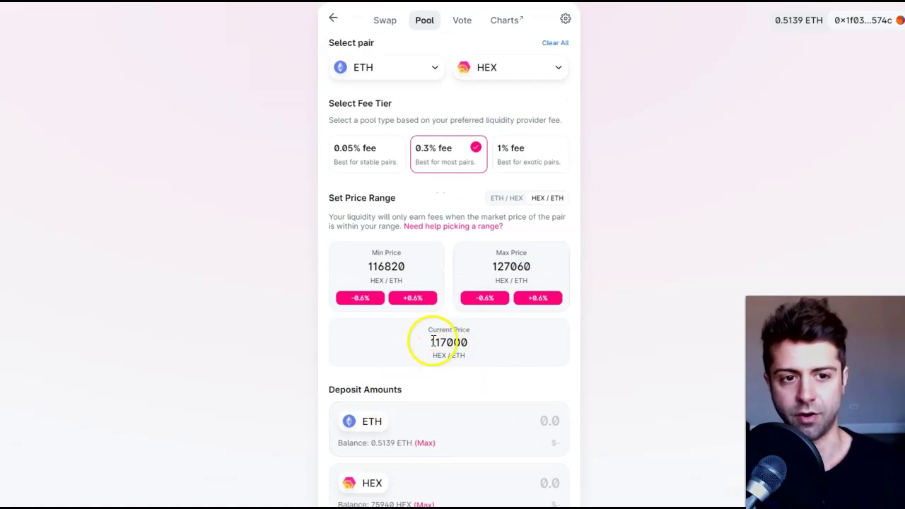
Lower the minimum price of the range to 100000 HEX per ETH
drag(432, 342, 459, 355)
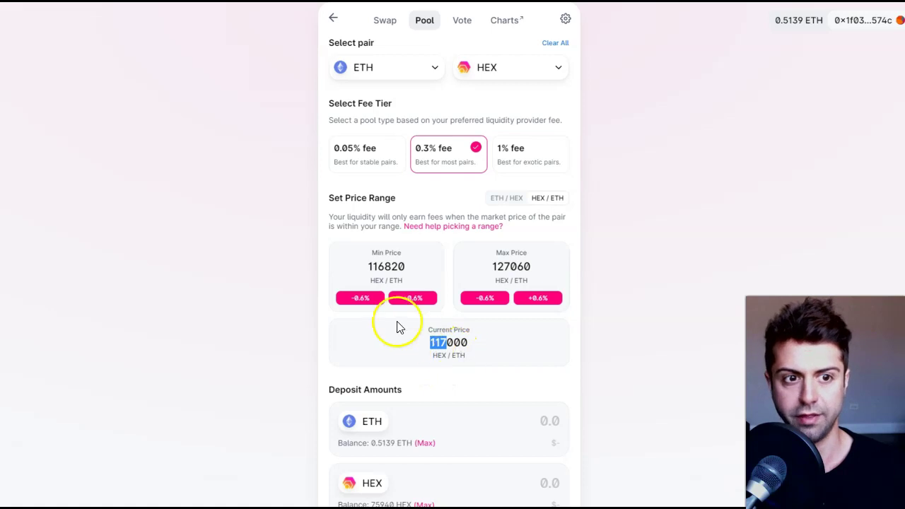
click(360, 300)
click(361, 300)
click(361, 301)
click(362, 302)
double_click(384, 265)
text(100000)
Set the maximum price to 100000 HEX per ETH and raise it by one 0.6% increment to 100550
click(552, 282)
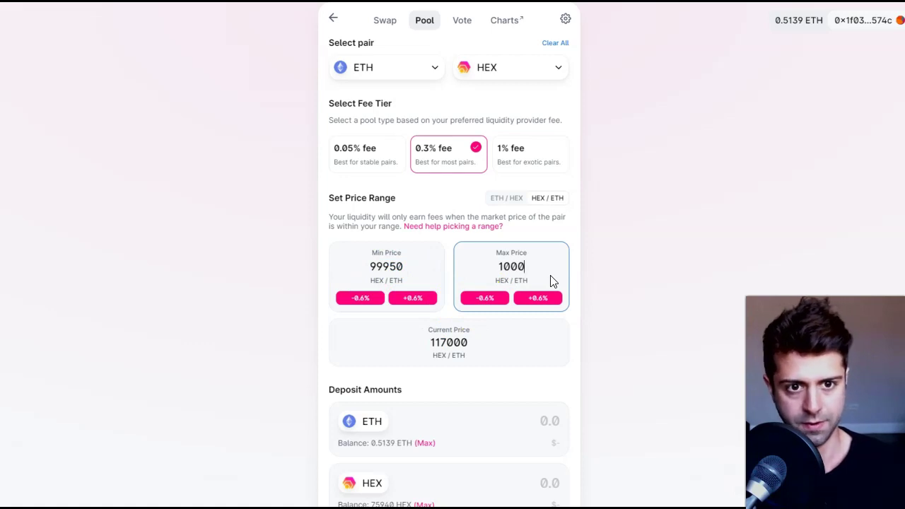
click(621, 274)
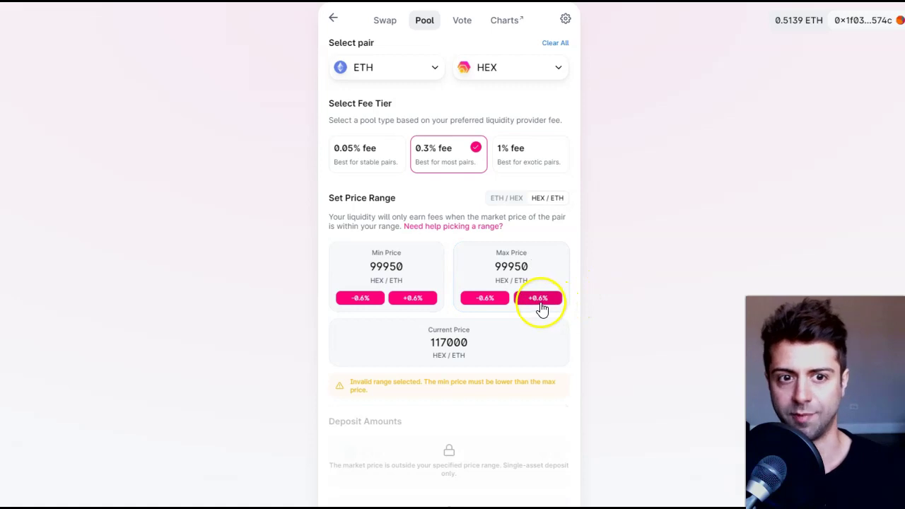
click(542, 309)
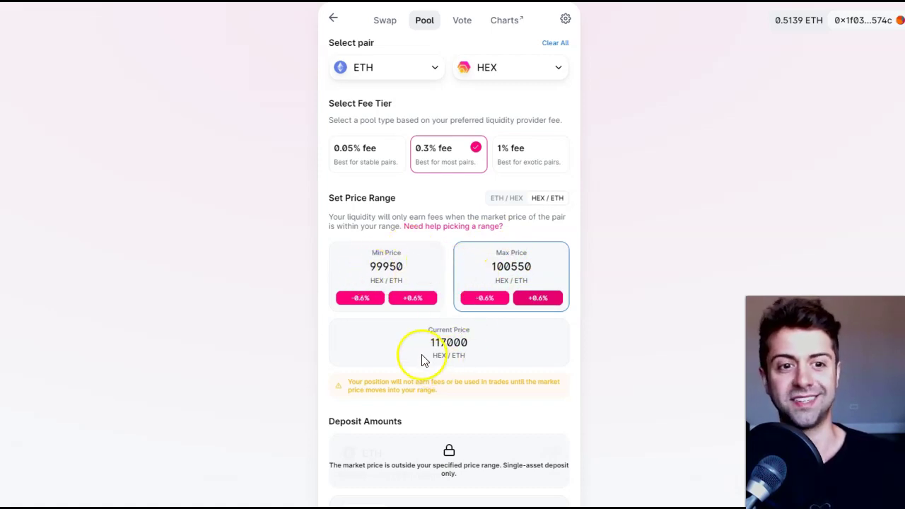
Replace ETH with USDC as the pair's first token and select the 0.3% fee tier
click(404, 69)
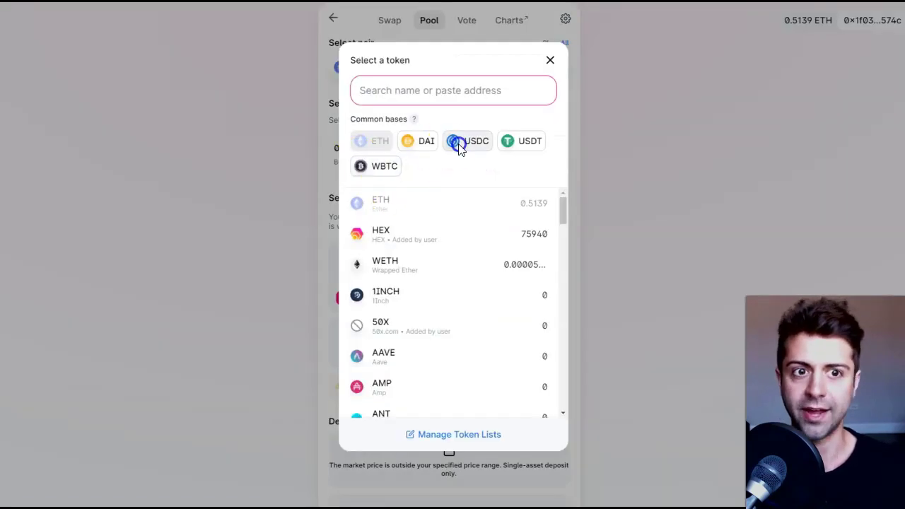
click(450, 147)
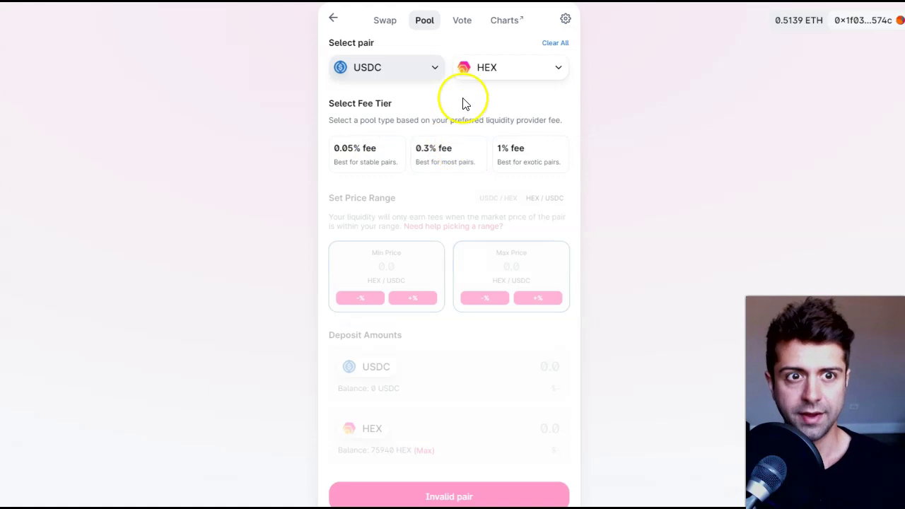
click(440, 161)
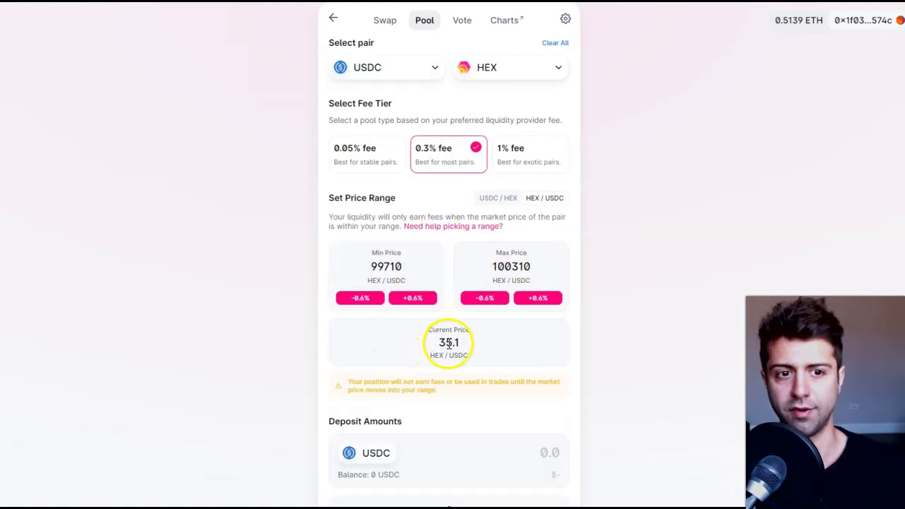
drag(437, 343, 458, 342)
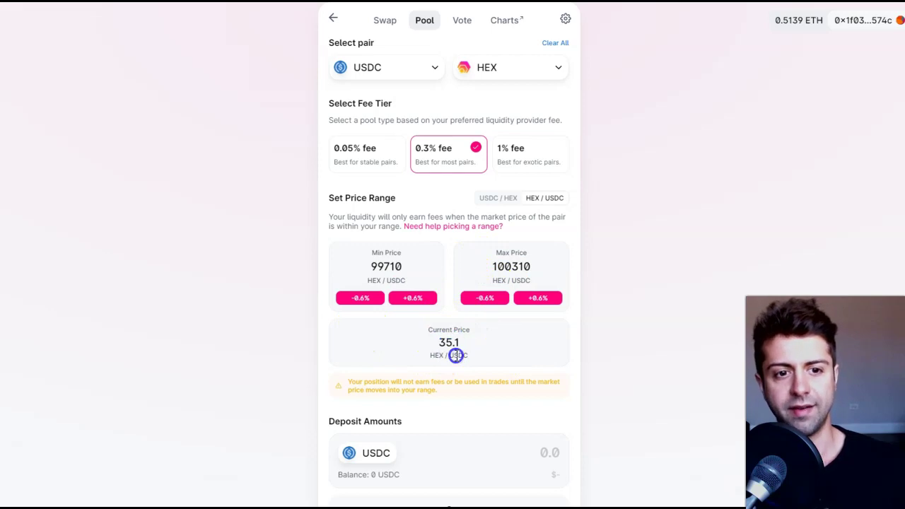
double_click(384, 269)
Reorder the pair to HEX first and USDC second, and select the 0.3% fee tier
click(388, 75)
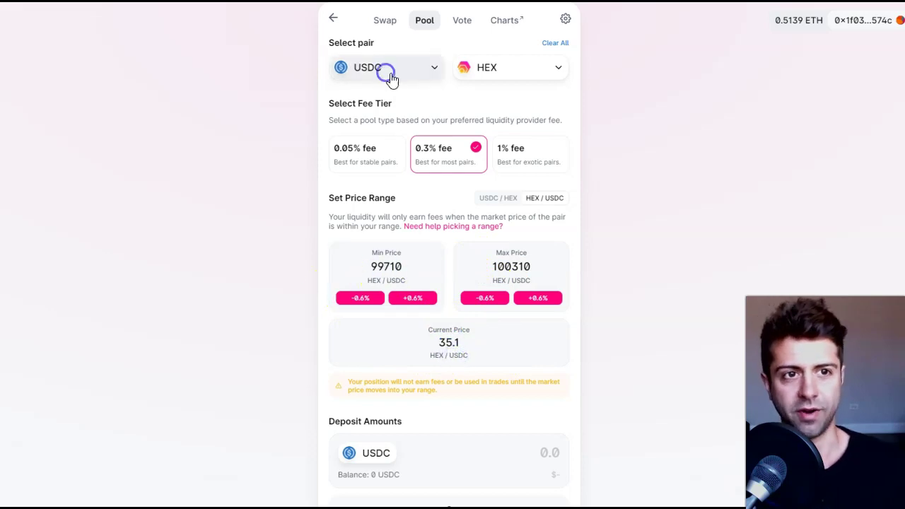
click(405, 233)
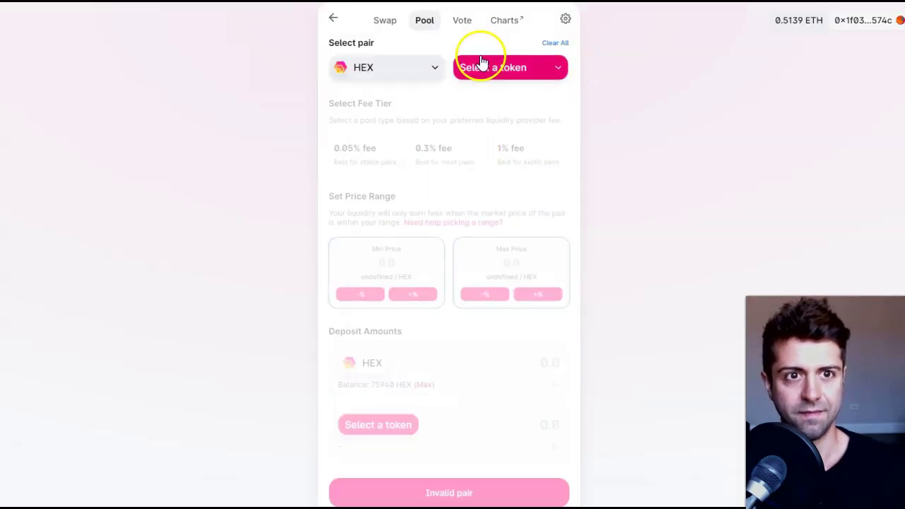
click(485, 68)
click(456, 140)
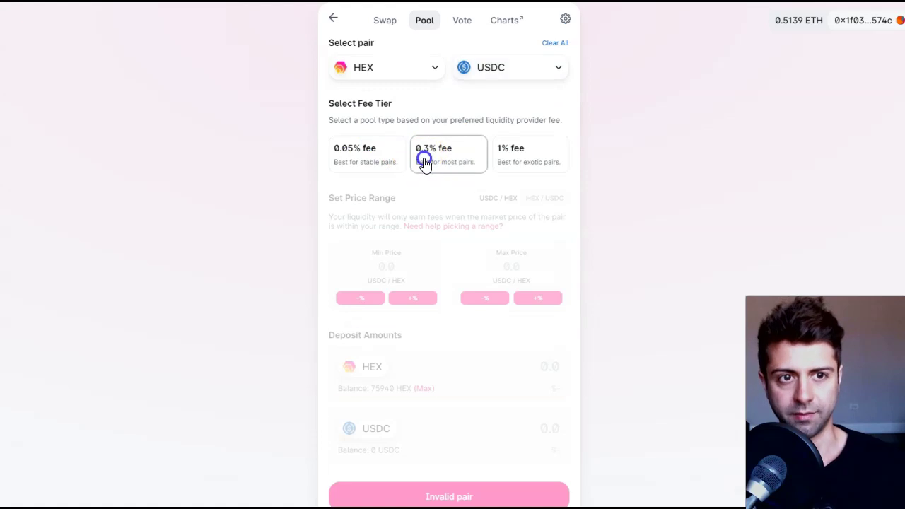
click(427, 160)
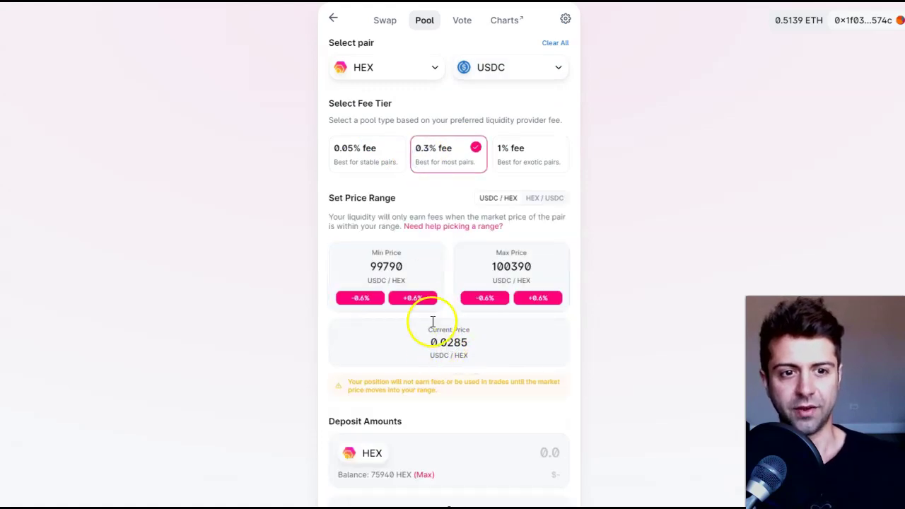
Set the minimum price of the range to 0.019952 USDC per HEX
drag(450, 347, 458, 347)
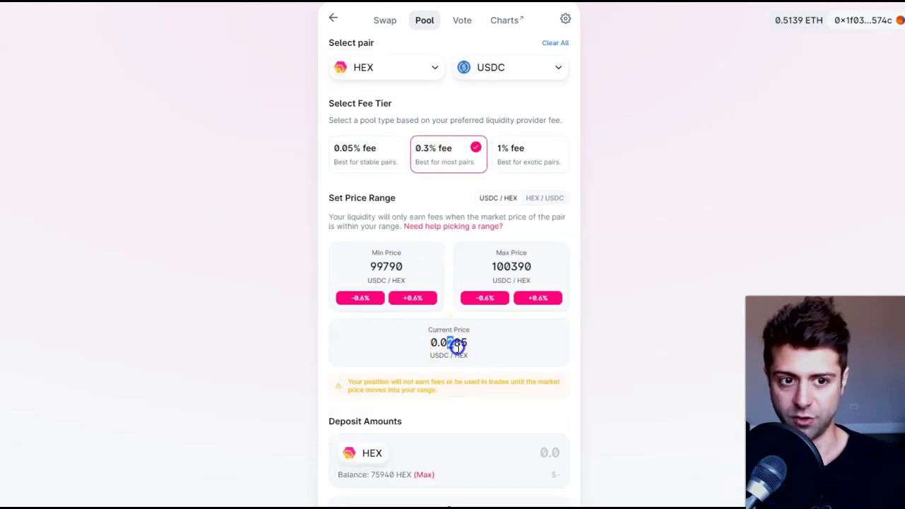
click(394, 268)
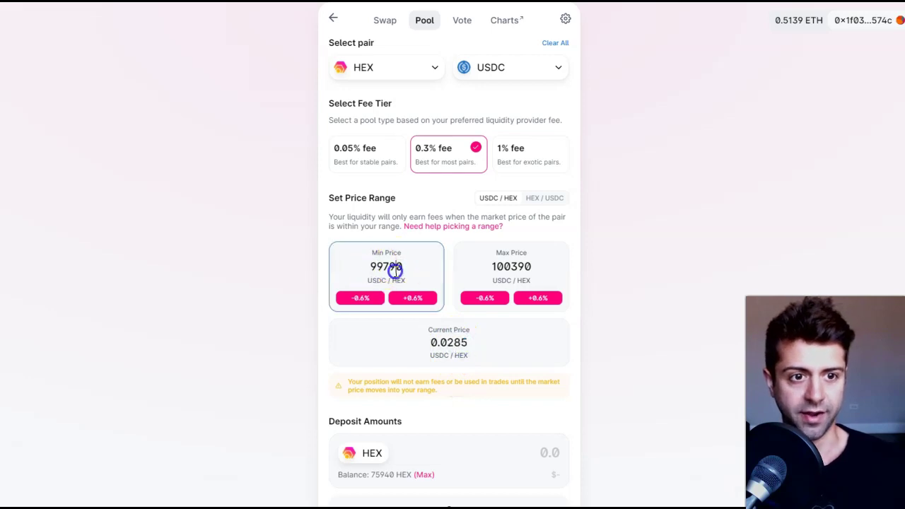
double_click(395, 268)
key(BackSpace)
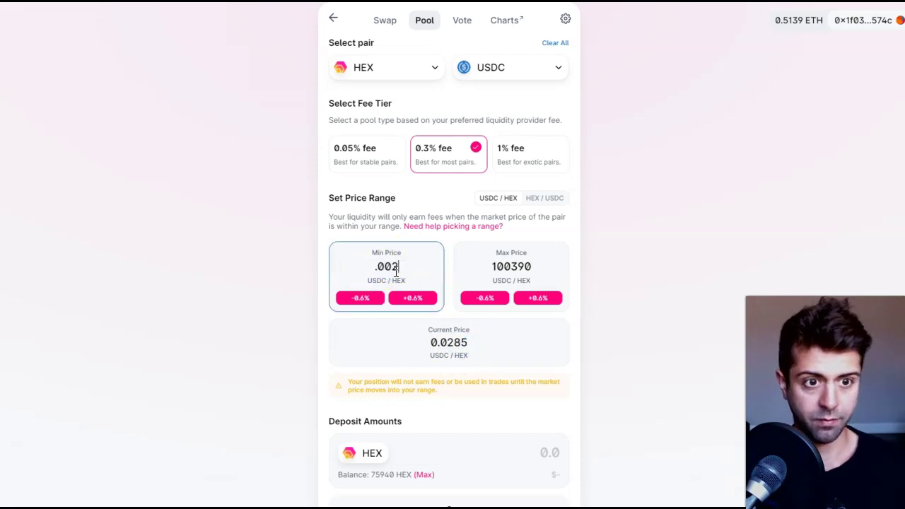
Set the maximum price to 0.02 USDC per HEX and raise it by one 0.6% increment to 0.020073
click(511, 266)
click(506, 266)
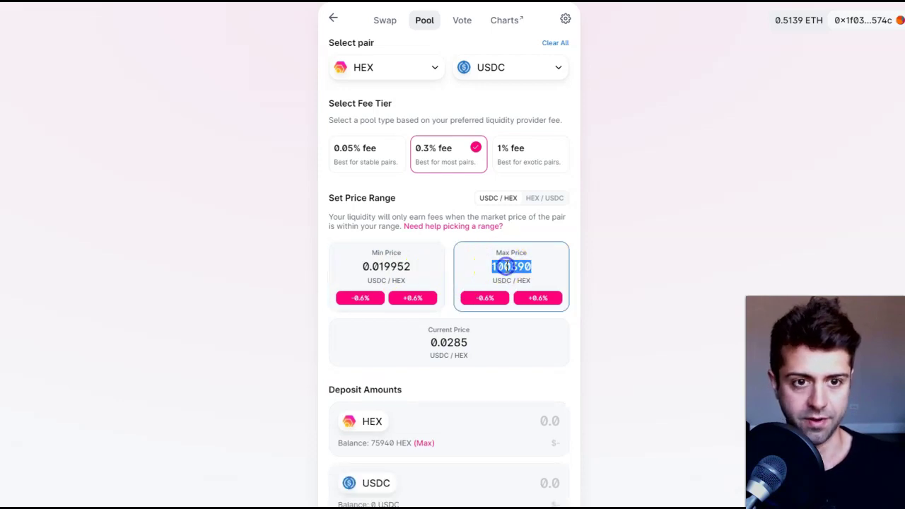
text(0)
text(.02)
click(556, 302)
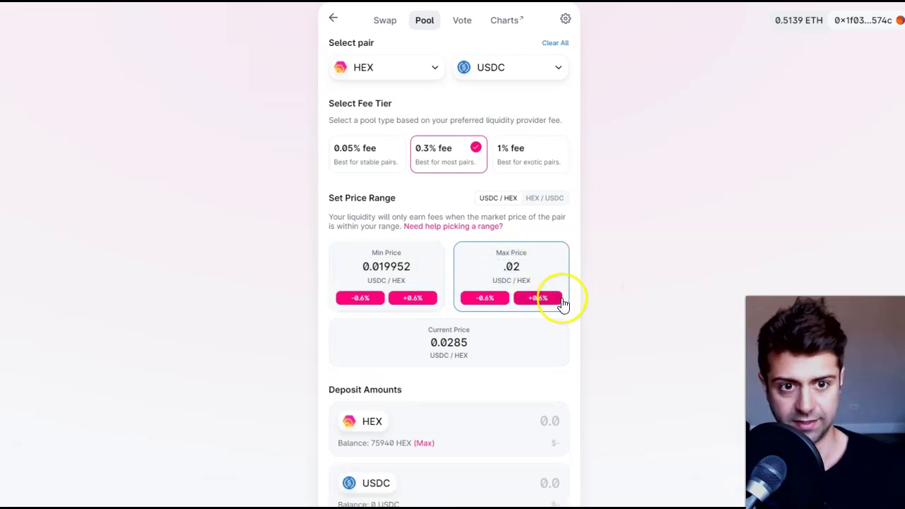
click(555, 306)
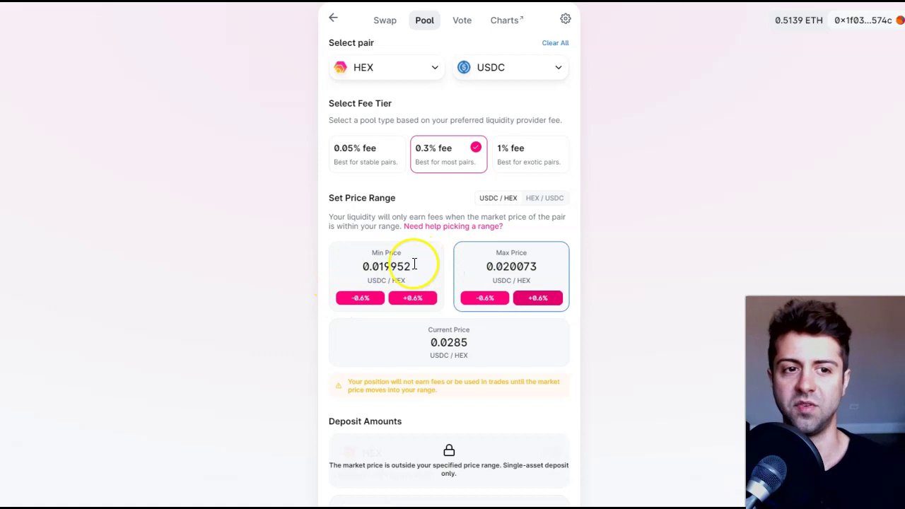
scroll(438, 290, down, 1)
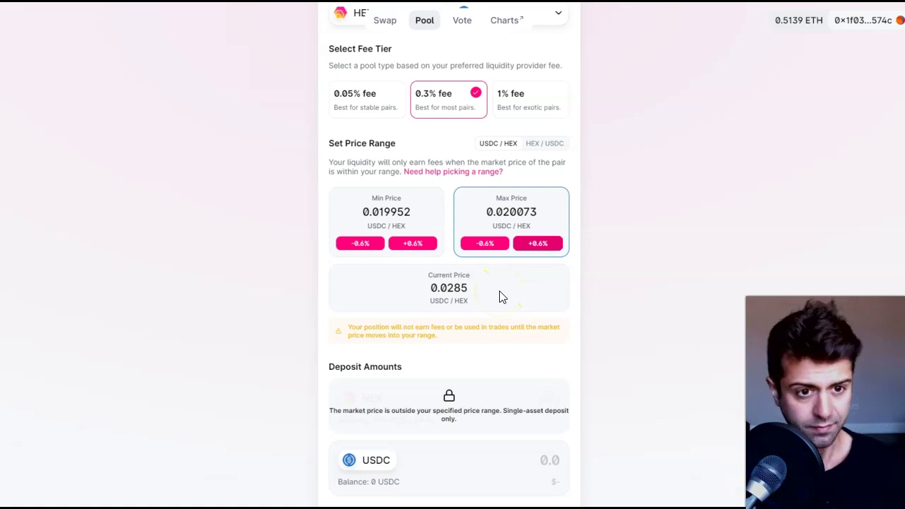
click(438, 261)
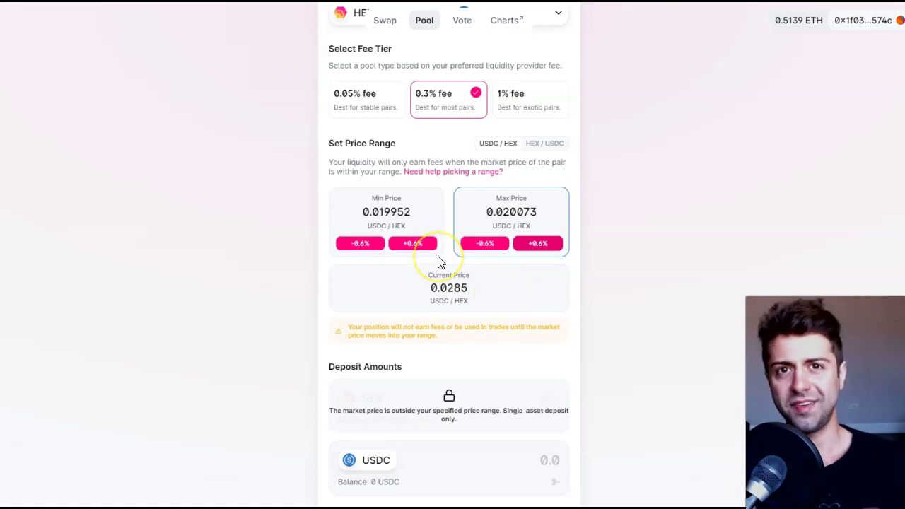
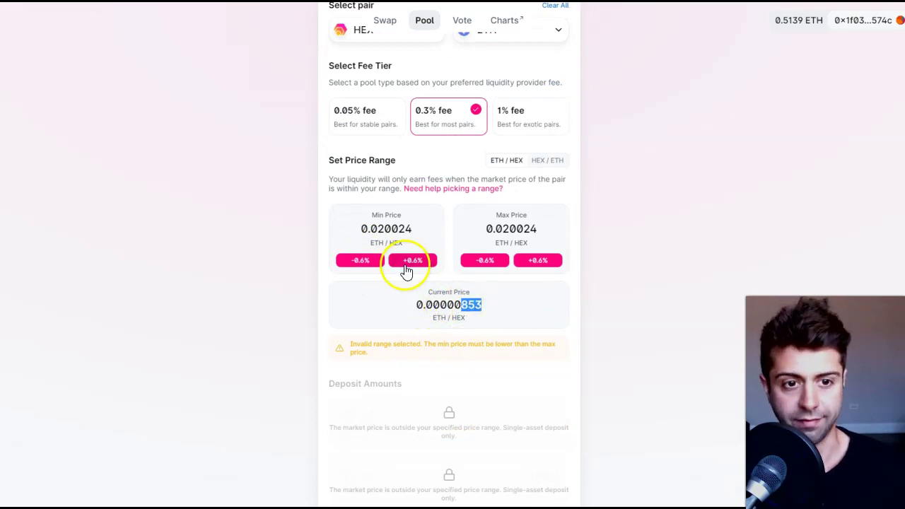
Set the minimum price of the HEX/ETH range to 0.0000073 ETH per HEX
drag(380, 228, 446, 229)
text(00000)
key(BackSpace)
text(7)
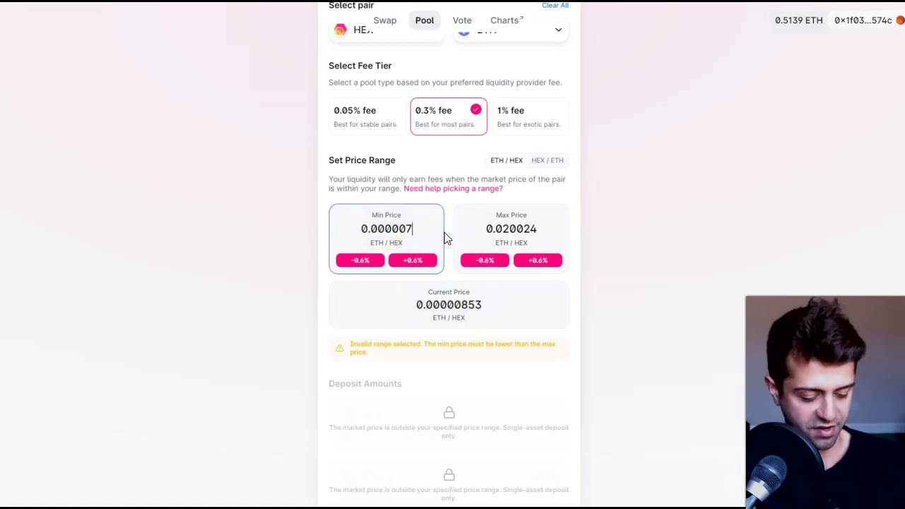
text(3)
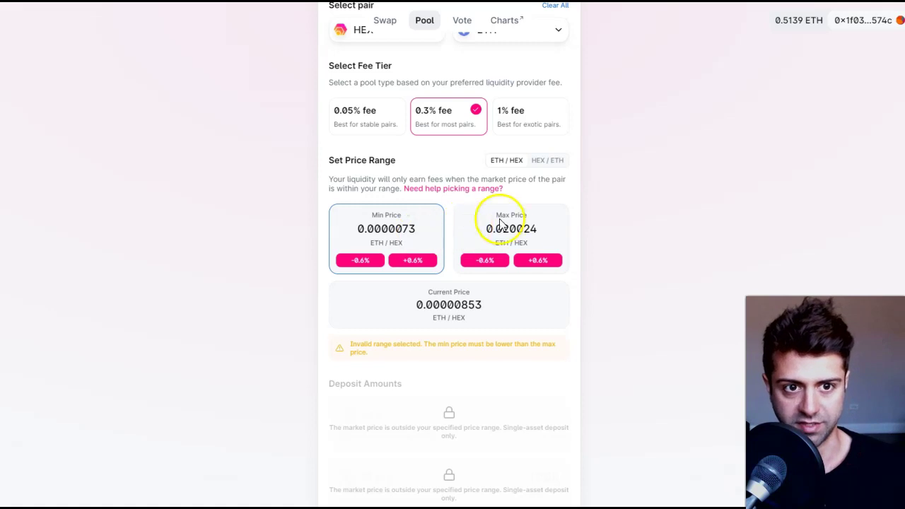
Copy the minimum price into the maximum price and raise it by two 0.6% increments to 0.0000073677 ETH per HEX
click(535, 261)
click(532, 260)
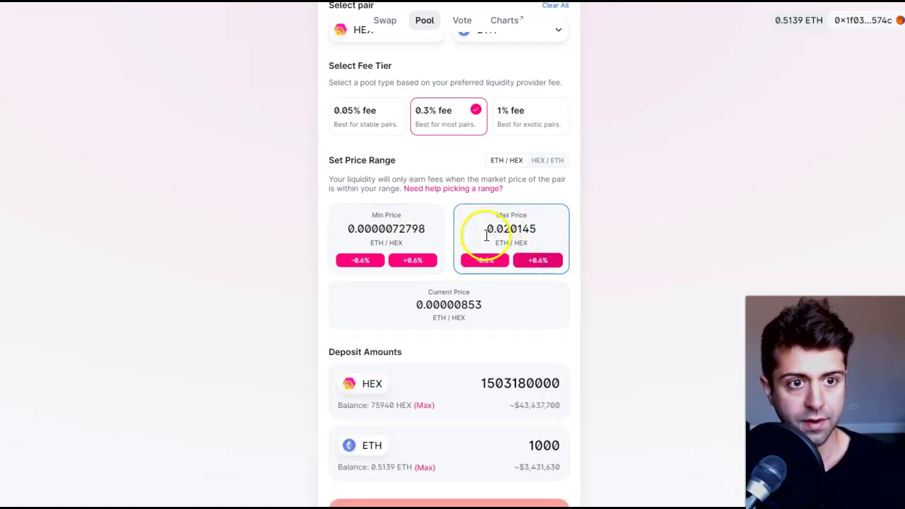
double_click(396, 230)
key(ctrl+c)
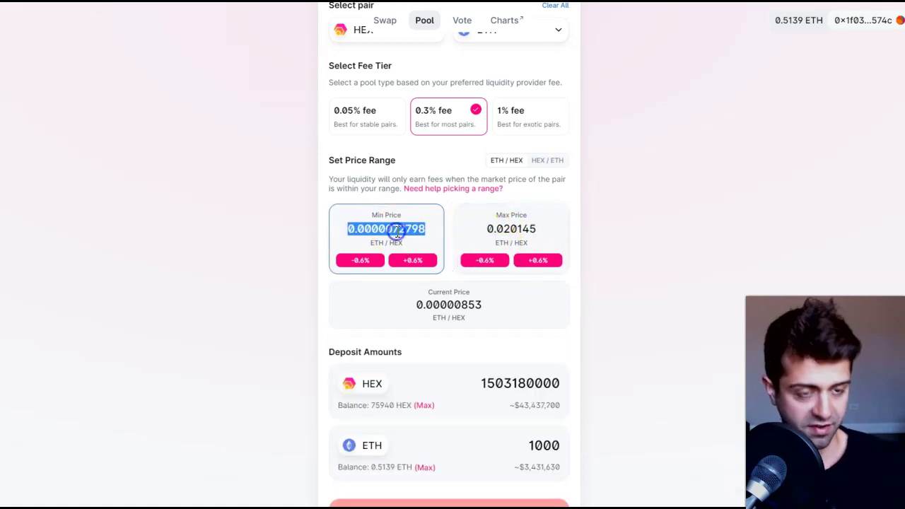
double_click(501, 228)
key(ctrl+v)
click(535, 261)
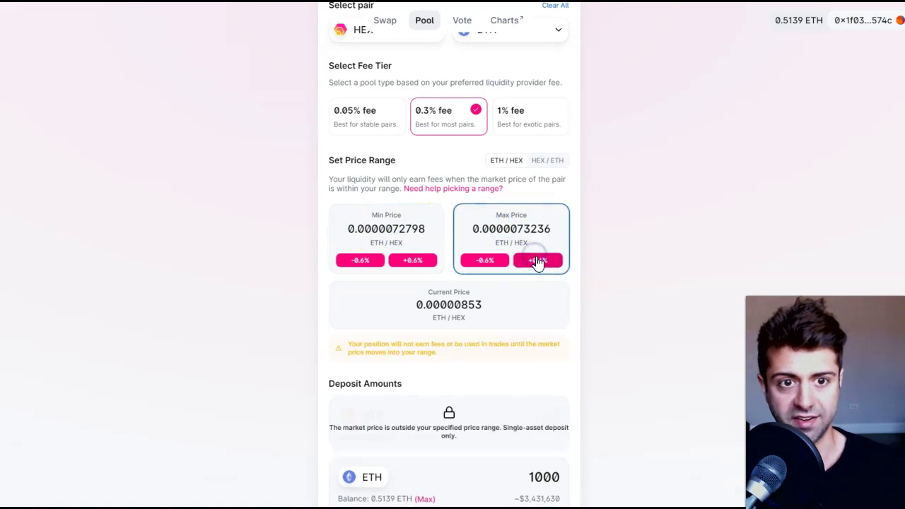
click(536, 262)
click(692, 309)
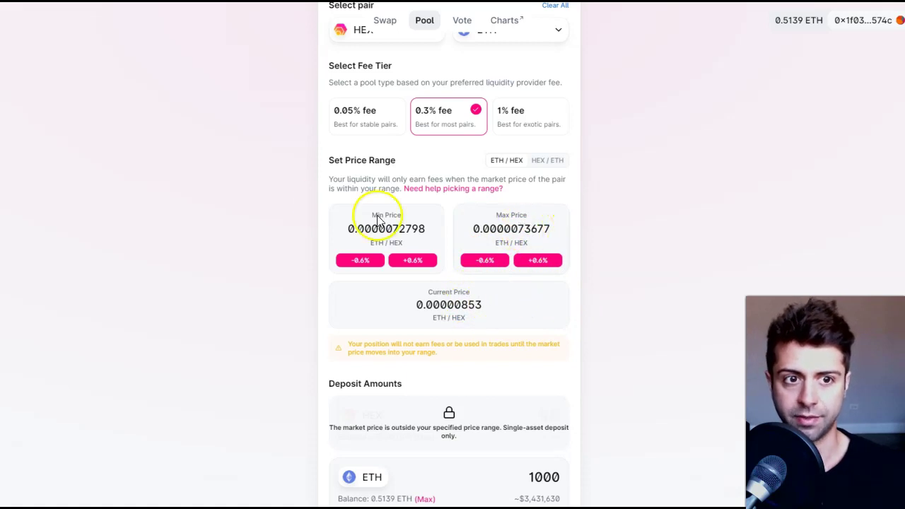
Set the ETH deposit amount to 0.12
scroll(431, 261, down, 2)
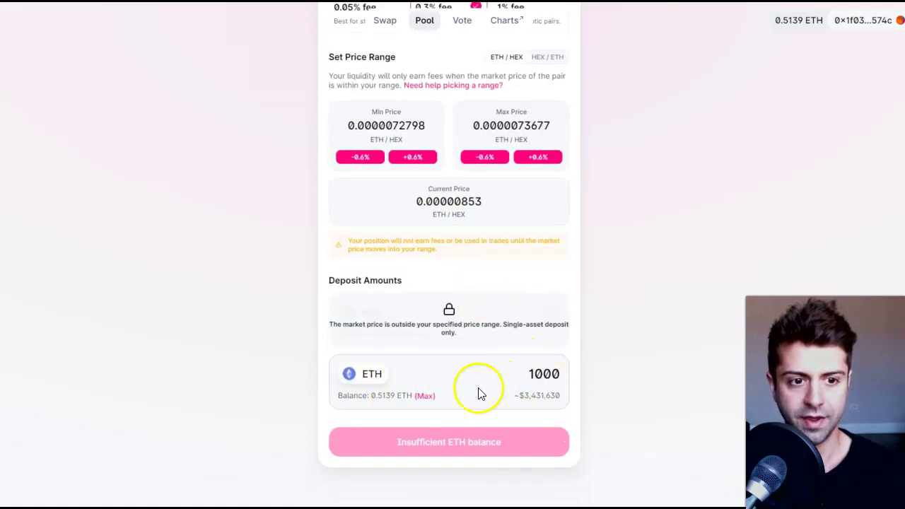
drag(525, 373, 614, 379)
text(.12)
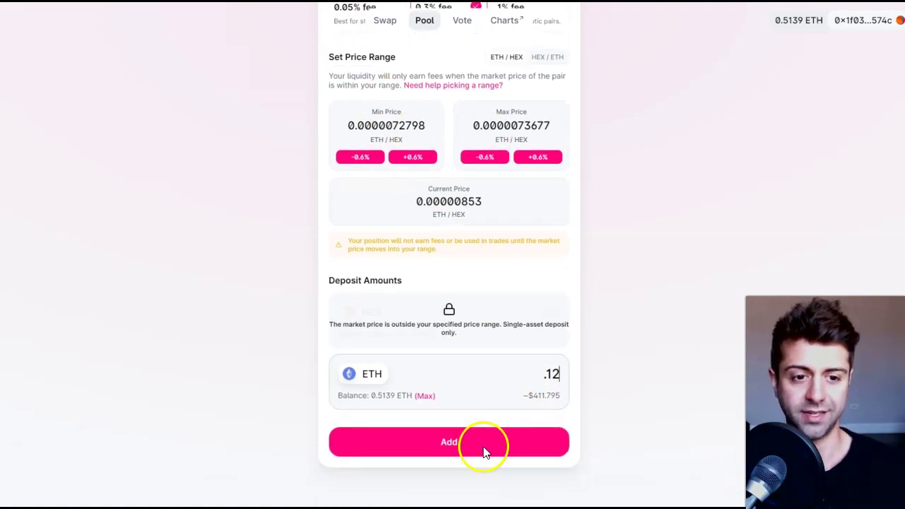
Submit the HEX/ETH liquidity position for wallet confirmation and move the MetaMask window beside the waiting dialog
click(484, 447)
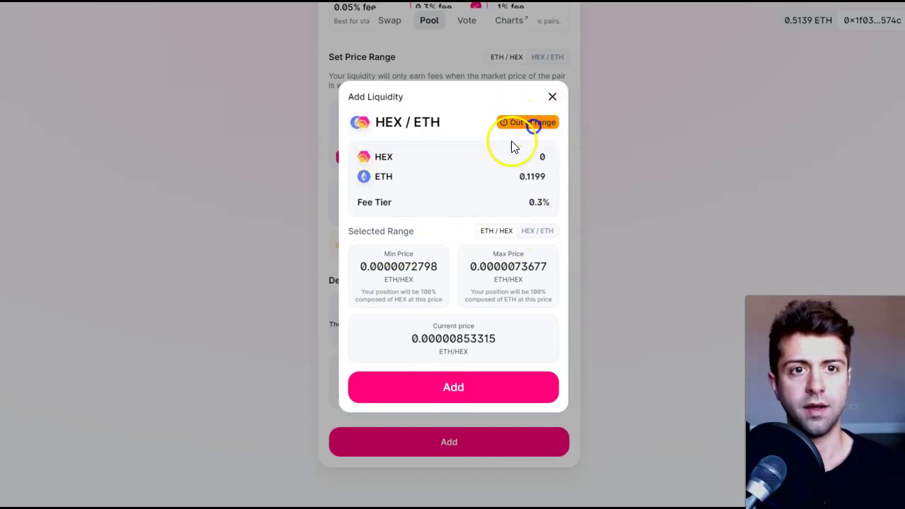
mouse_move(524, 123)
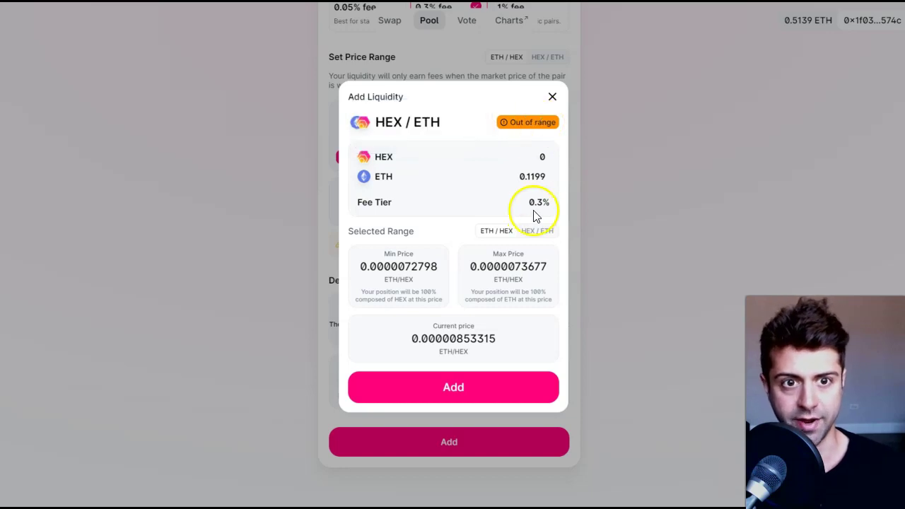
click(453, 387)
drag(887, 10, 689, 40)
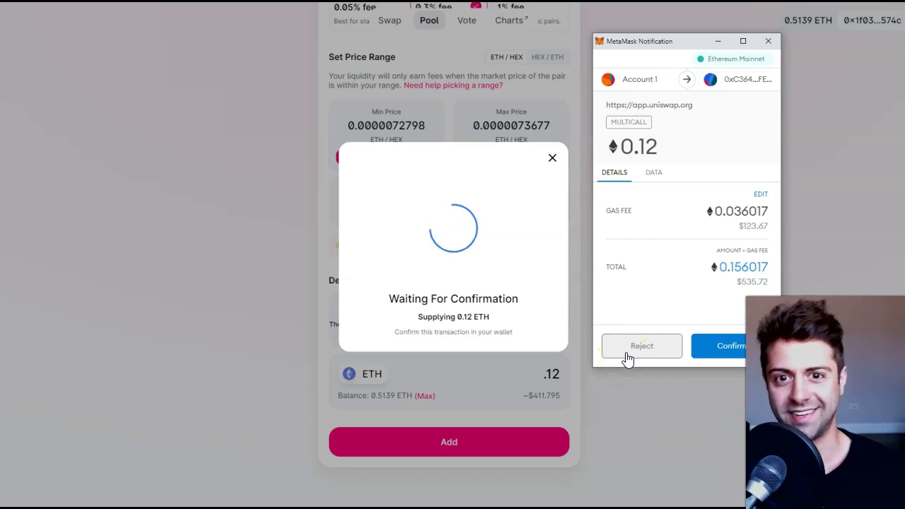
Reject the 0.12 ETH transaction in MetaMask and close the liquidity review
click(632, 355)
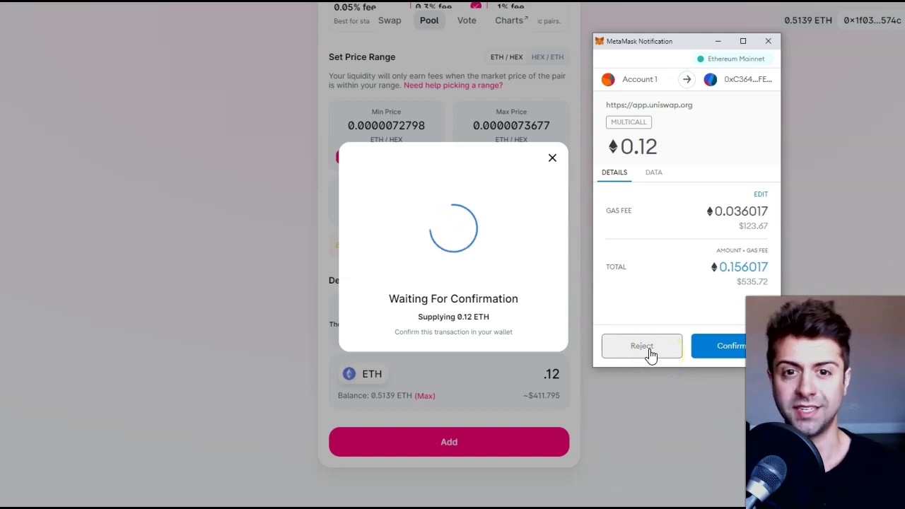
click(649, 348)
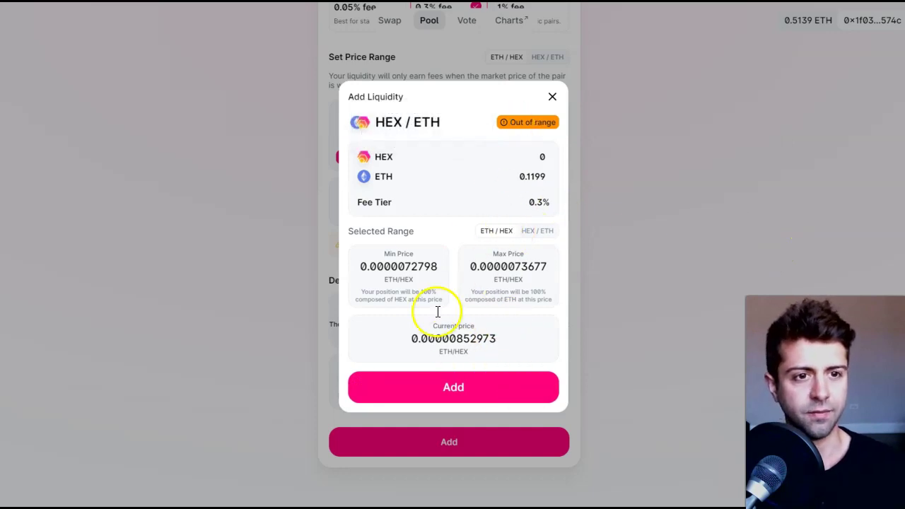
click(553, 99)
Examine the HEX/ETH position's pair, fee tier, price range and ETH deposit amount
scroll(562, 271, up, 3)
scroll(562, 271, down, 3)
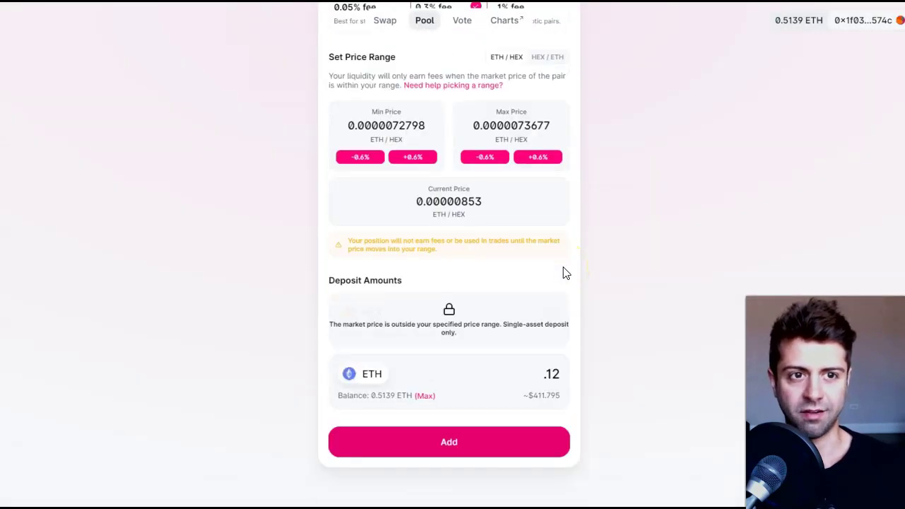
scroll(561, 271, up, 4)
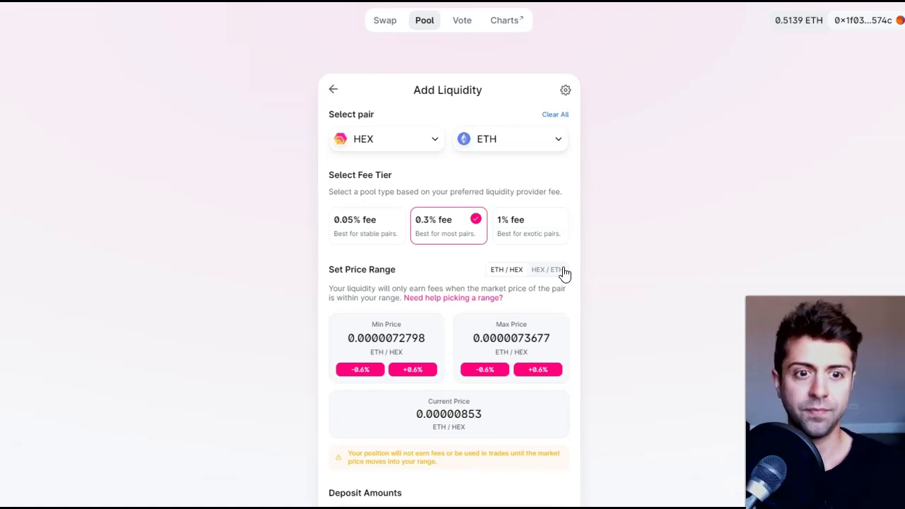
scroll(707, 269, down, 2)
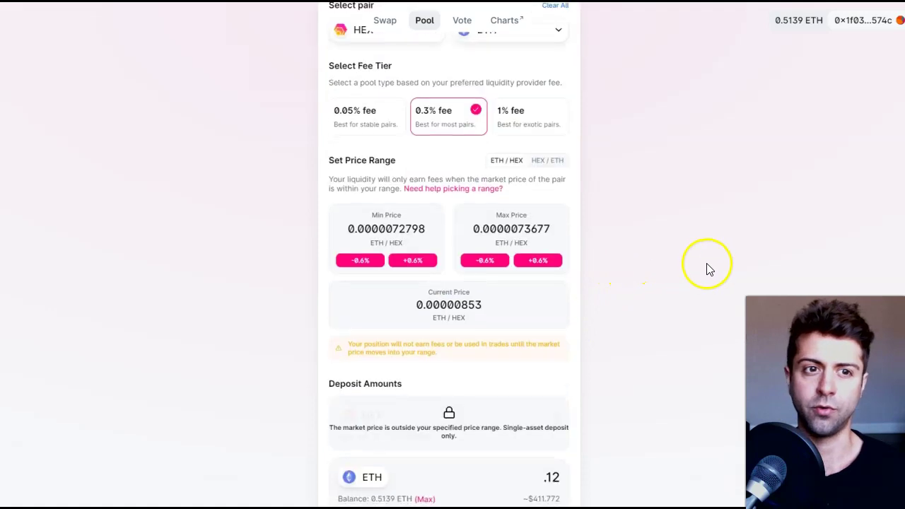
scroll(709, 269, down, 2)
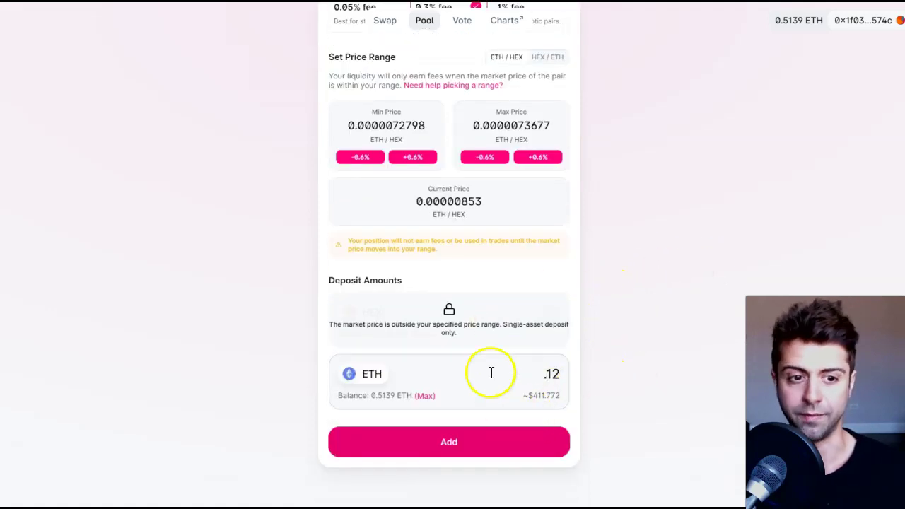
scroll(492, 373, up, 4)
scroll(469, 328, down, 4)
scroll(517, 390, up, 3)
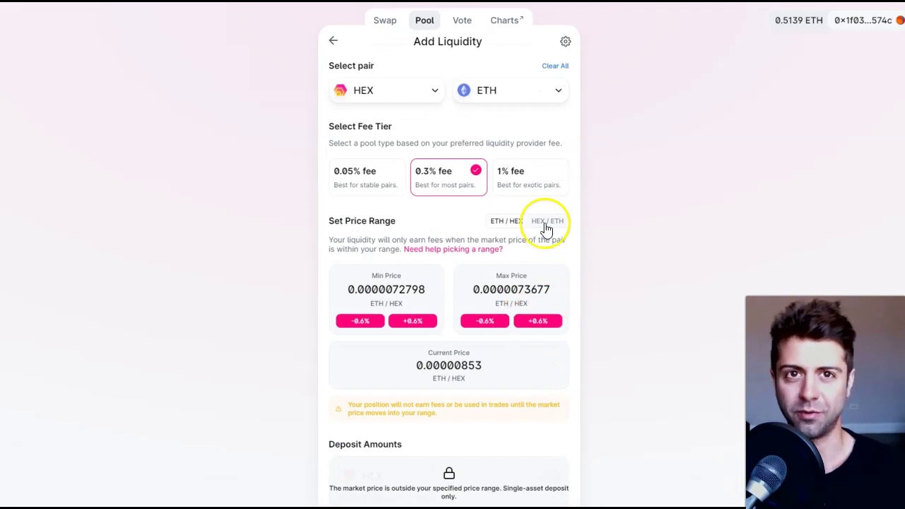
scroll(607, 239, up, 1)
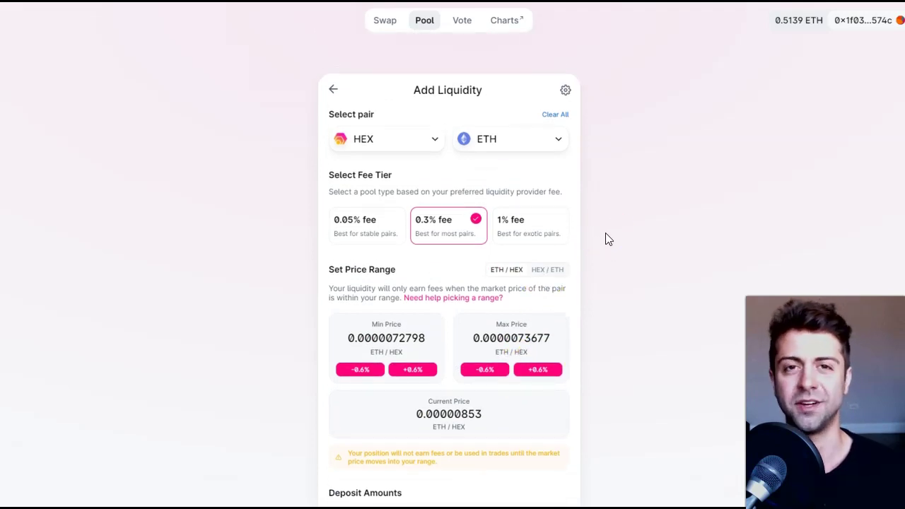